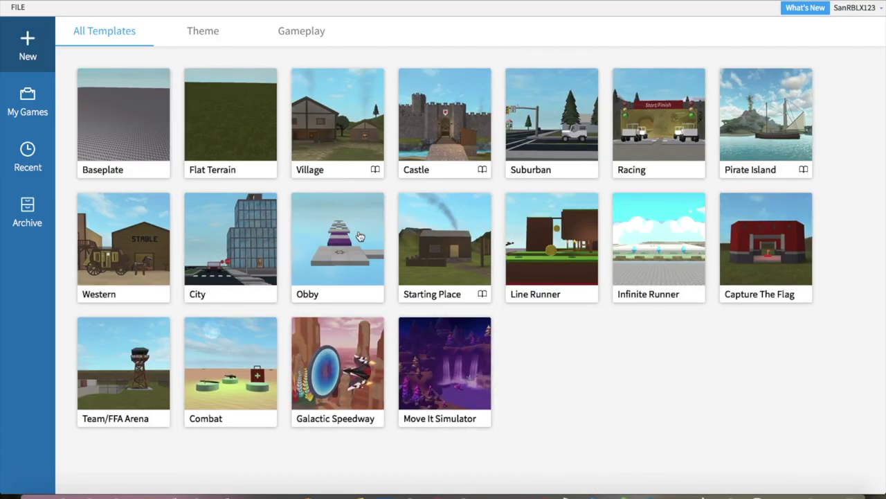
Open a new place from the Baseplate template
left_click(127, 115)
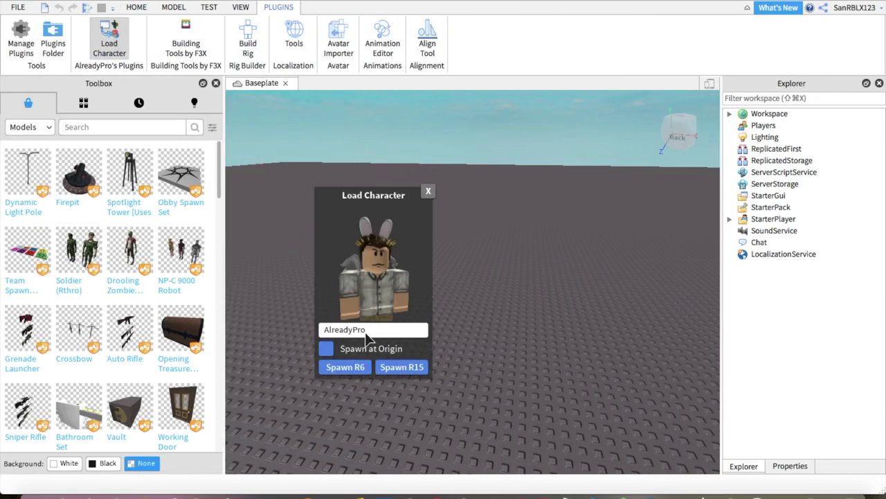
Spawn the avatar as an R6 character, frame it, and select its Head and accessories in Explorer
left_click(347, 368)
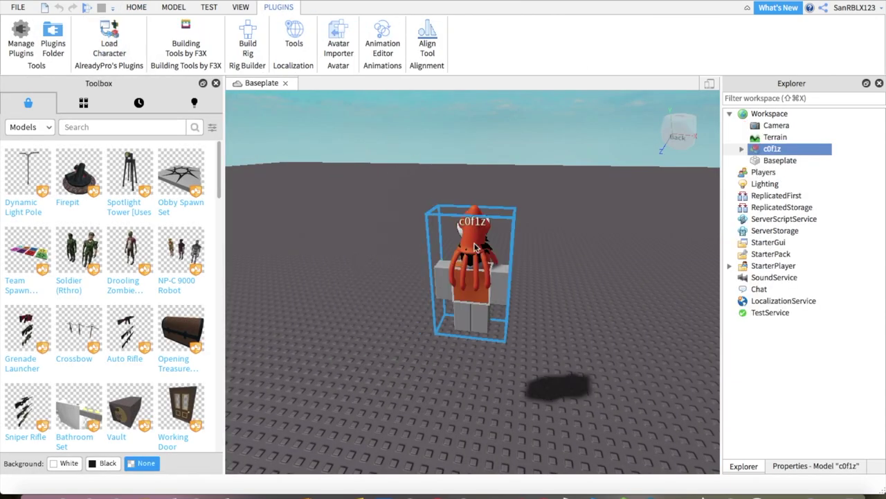
left_click(474, 306)
key("f")
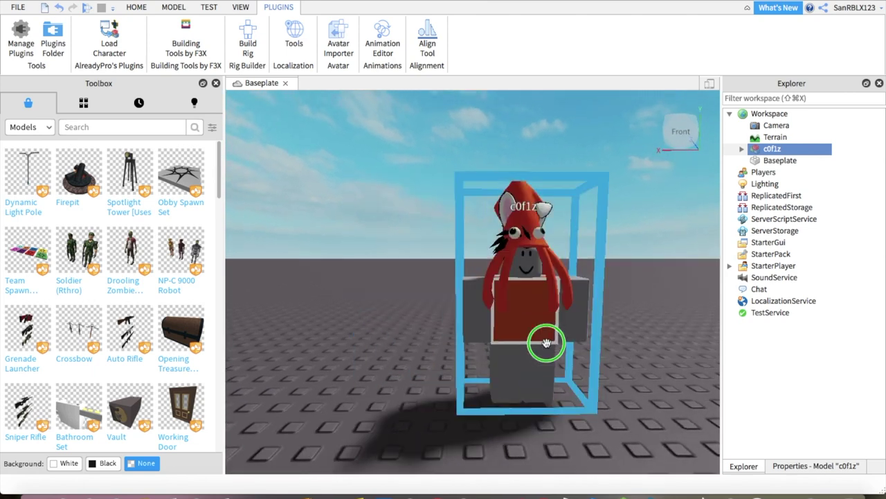
left_click(742, 148)
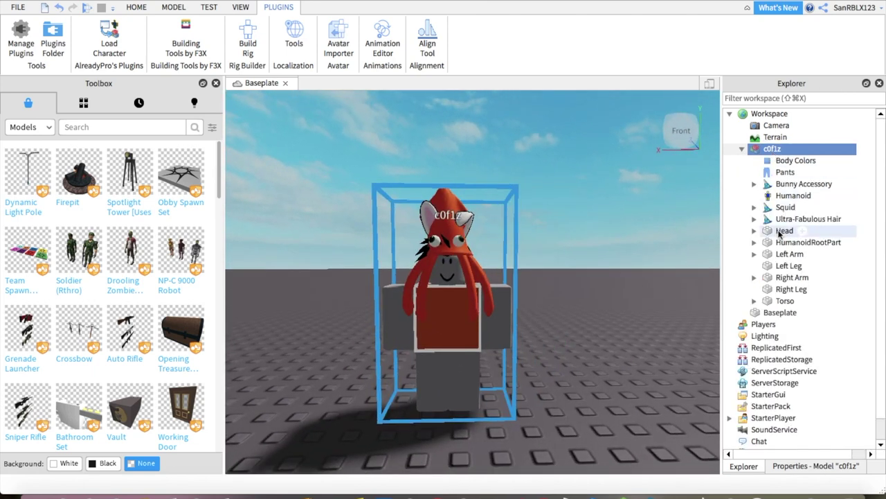
left_click(772, 231)
left_click(209, 7)
left_click(173, 7)
left_click(97, 35)
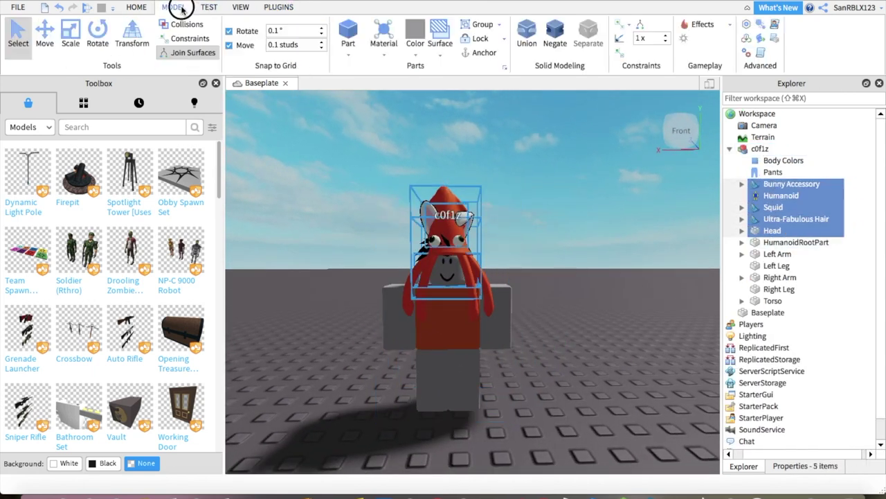
mouse_move(443, 277)
right_mouse_down()
mouse_move(283, 139)
mouse_move(486, 201)
right_mouse_up()
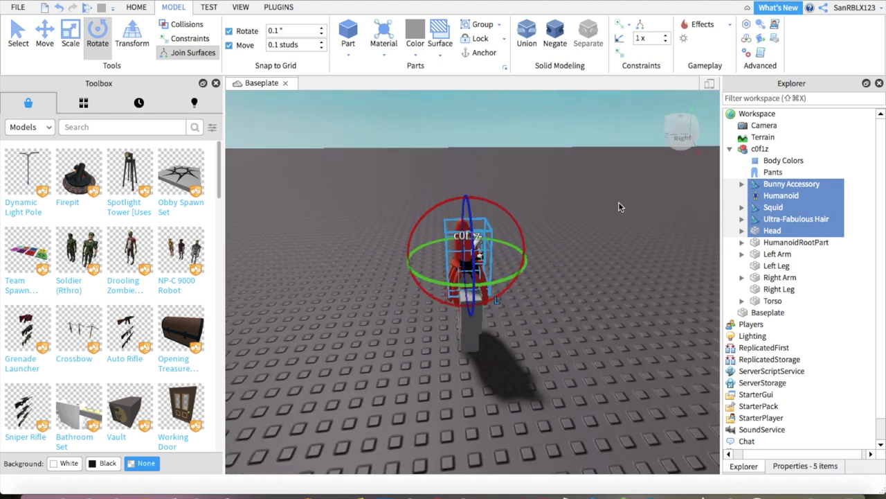
left_click(769, 231)
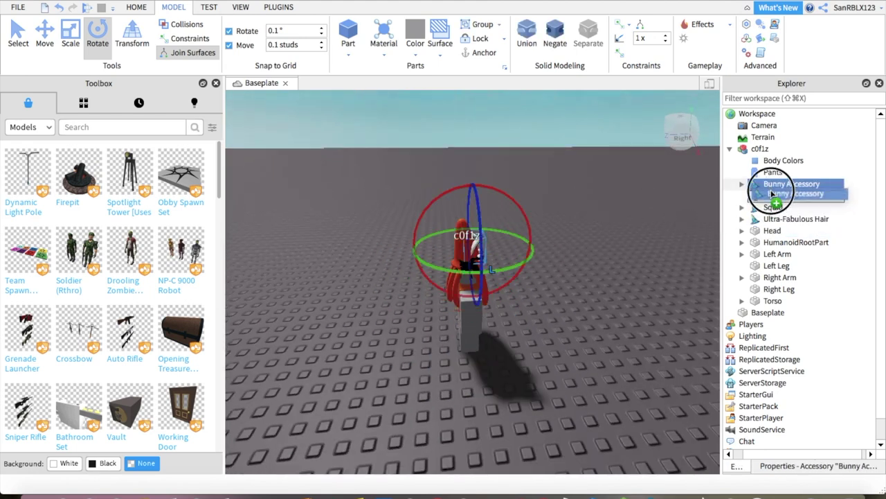
left_click_drag(769, 217, 770, 219)
left_click(61, 7)
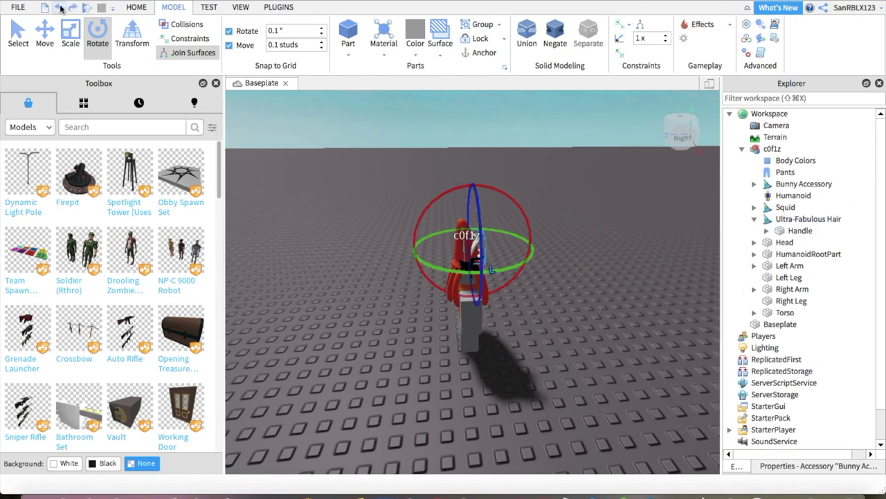
key("ctrl+z")
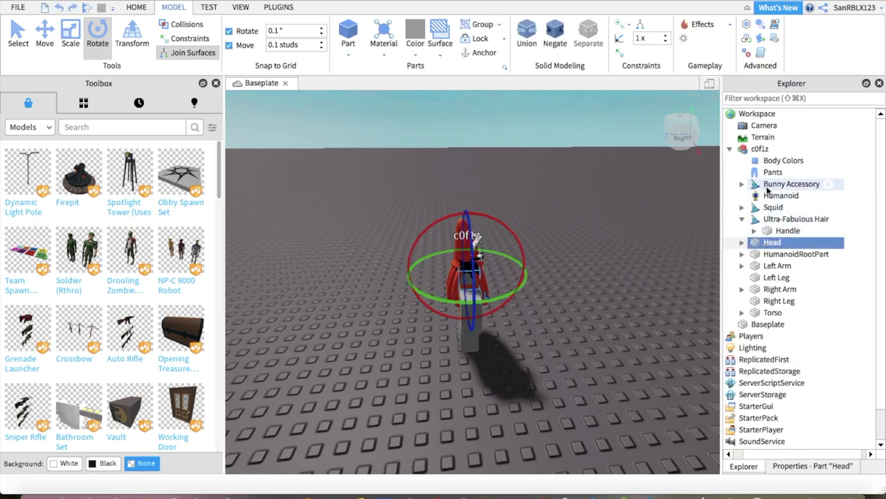
left_click(767, 185, "shift")
right_click_drag(646, 198, 642, 202)
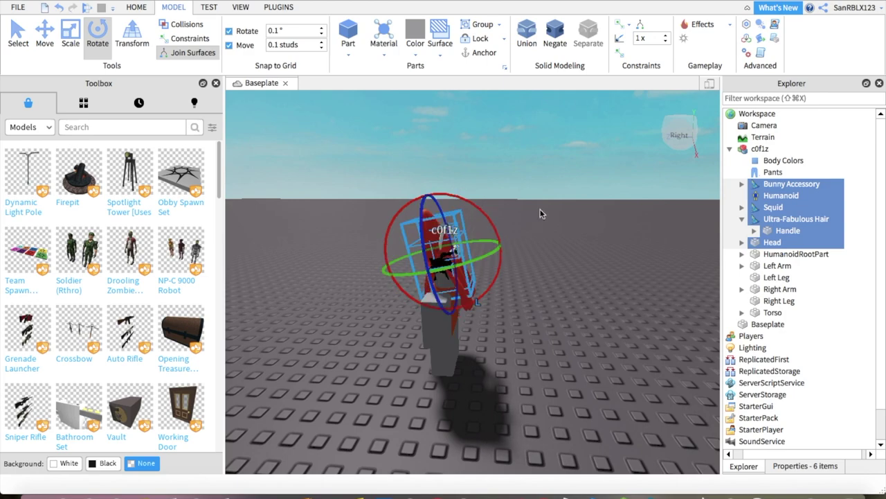
left_click(614, 203)
right_click_drag(614, 204, 614, 204)
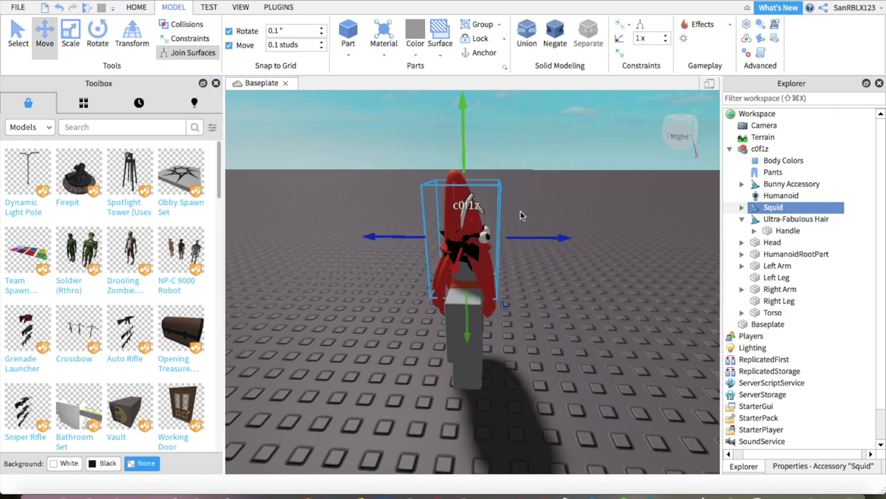
right_click_drag(464, 91, 593, 178)
scroll(593, 178, "down", 3)
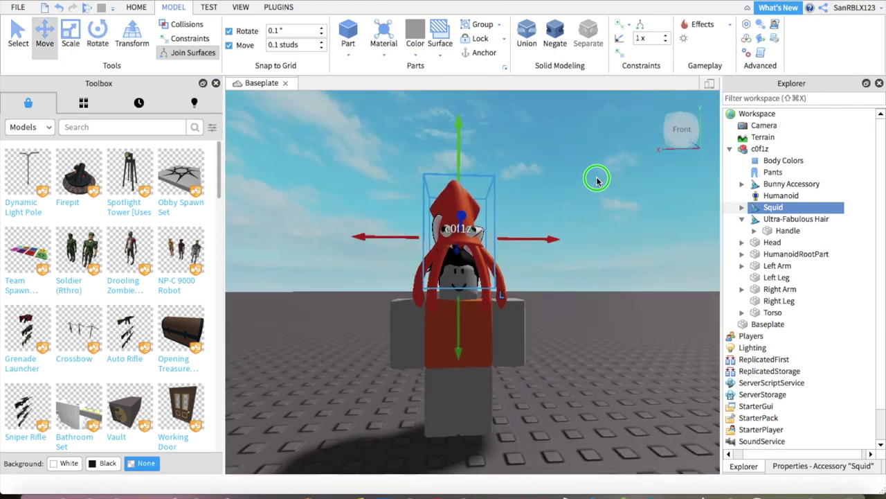
scroll(548, 296, "up", 4)
left_click(548, 297)
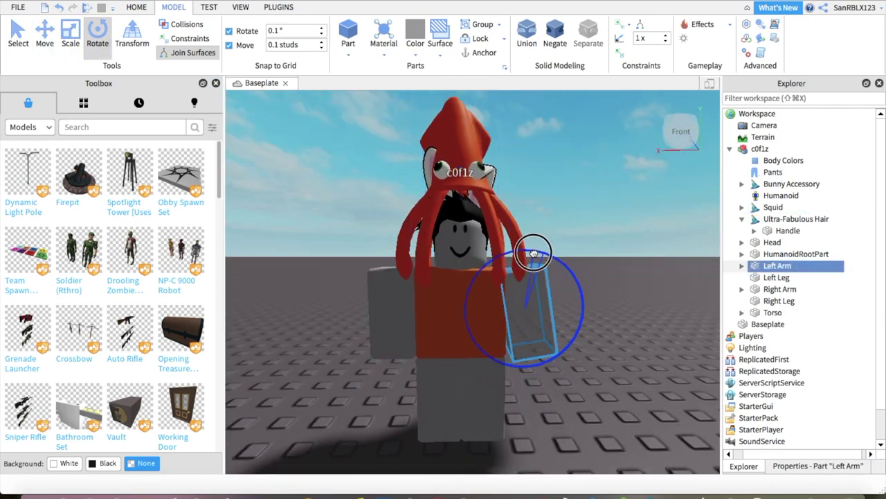
Undo the Right Arm tilt so the arms stay straight
right_click_drag(533, 255, 533, 255)
right_click_drag(478, 313, 478, 313)
left_click(448, 236)
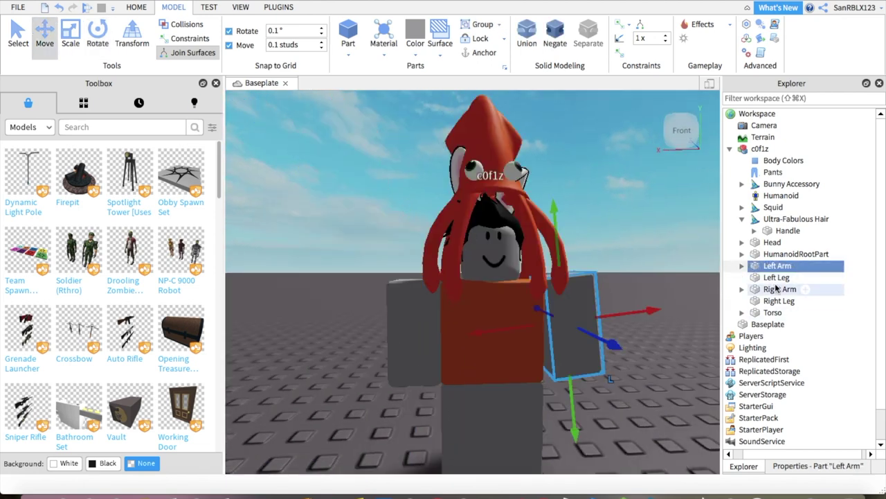
left_click_drag(426, 259, 364, 326)
key("ctrl+2")
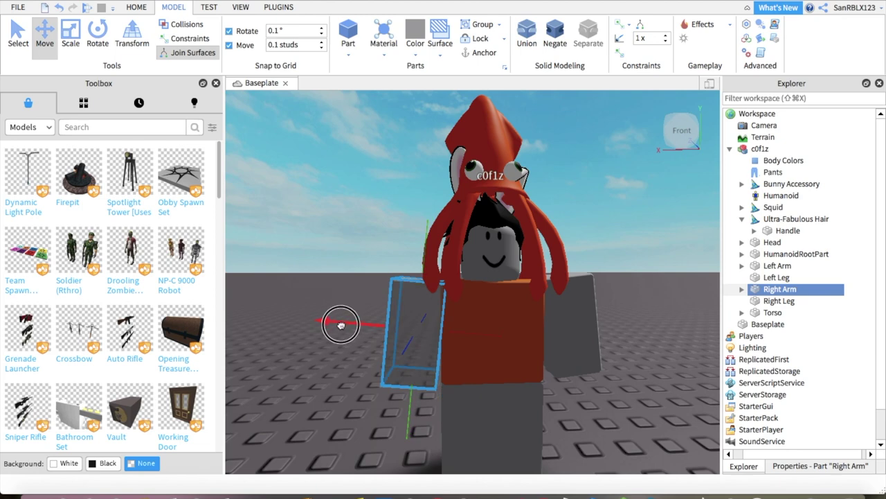
key("ctrl+z")
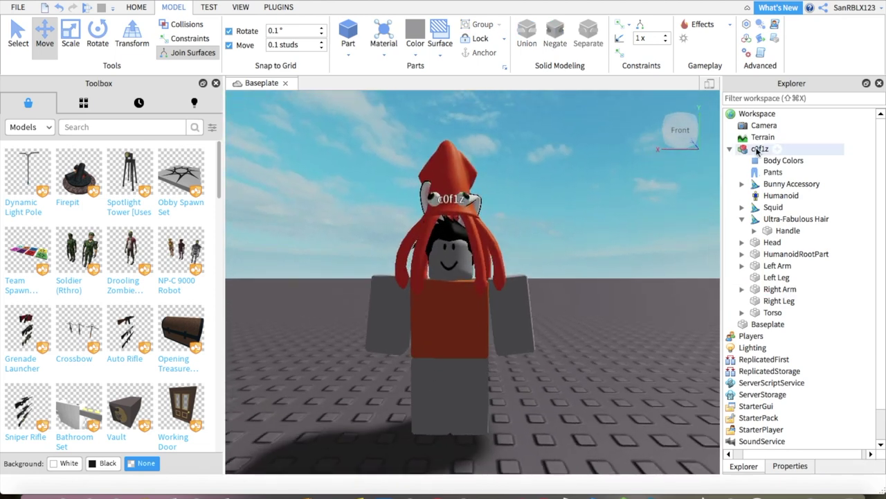
Export the whole character model with Export Selection
left_click(770, 149)
left_click(136, 7)
left_click(240, 7)
right_click(824, 329)
left_click(807, 336)
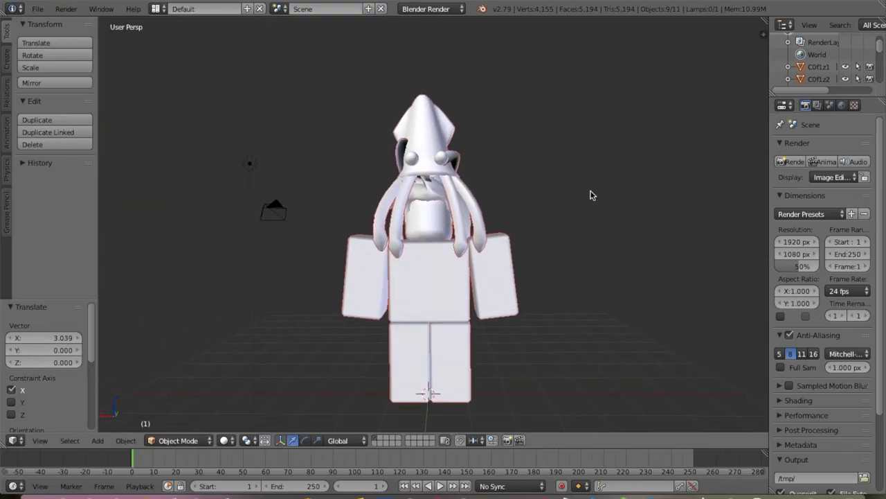
Show the imported character with textured shading and fly to a full front view
left_click(817, 79)
key("alt+z")
key("shift+f")
key("w")
key("s")
left_click(402, 262)
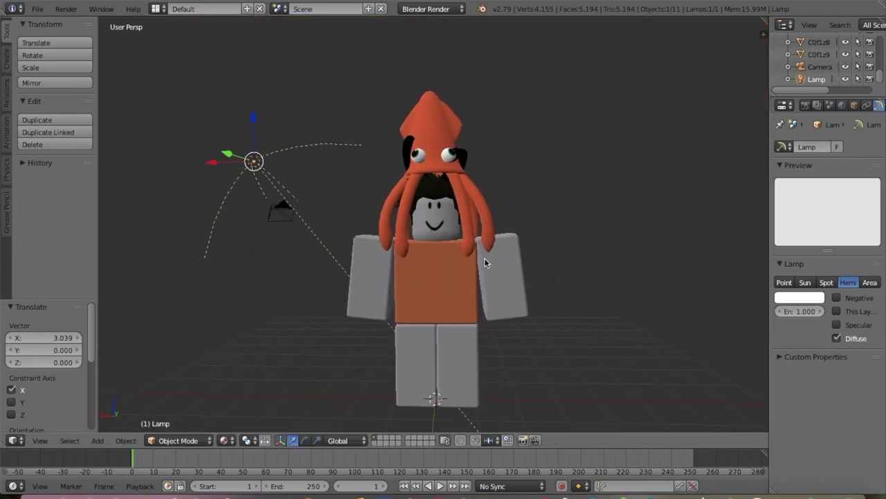
Select the right arm mesh, zoom onto it and enter Edit Mode with all geometry selected
right_click(504, 277)
middle_click_drag(580, 350, 623, 312)
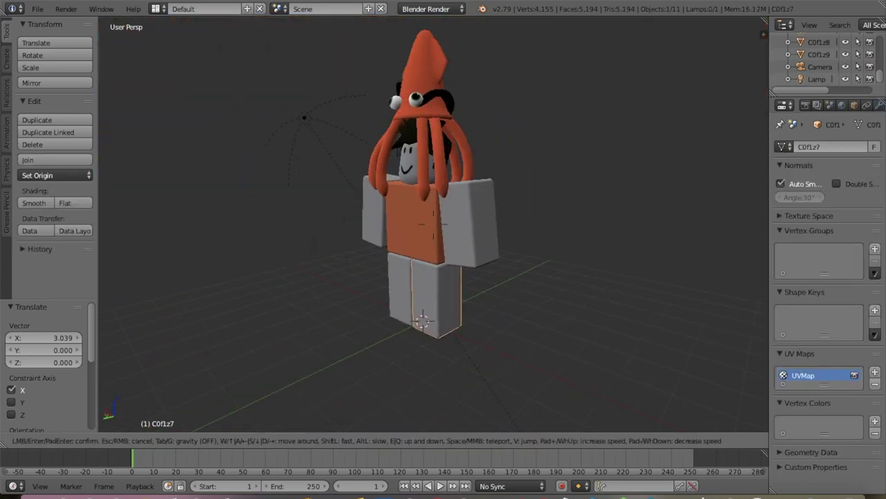
key("KP_Decimal")
key("KP_1")
key("Tab")
Merge duplicate vertices in the arm mesh and lasso-select its lower part in wireframe
left_click(36, 120)
left_click(48, 259)
key("z")
key("a")
left_click_drag(382, 226, 547, 227, "ctrl")
left_click(170, 440)
left_click(233, 370)
Bend the lower arm 8.34° around the X axis and return to Object Mode
key("r")
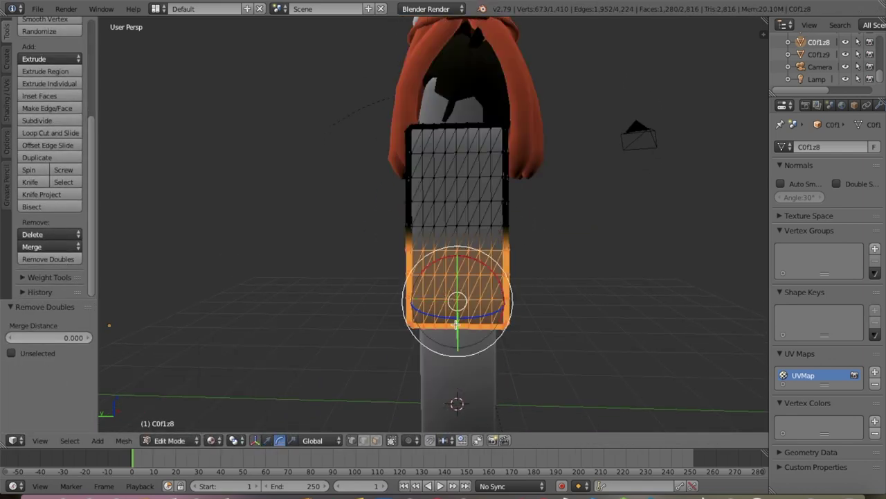
key("x")
left_click(389, 342)
scroll(561, 323, "down", 5)
left_click(211, 440)
key("Tab")
Select the grey box part and merge its duplicate vertices in wireframe view
key("shift+f")
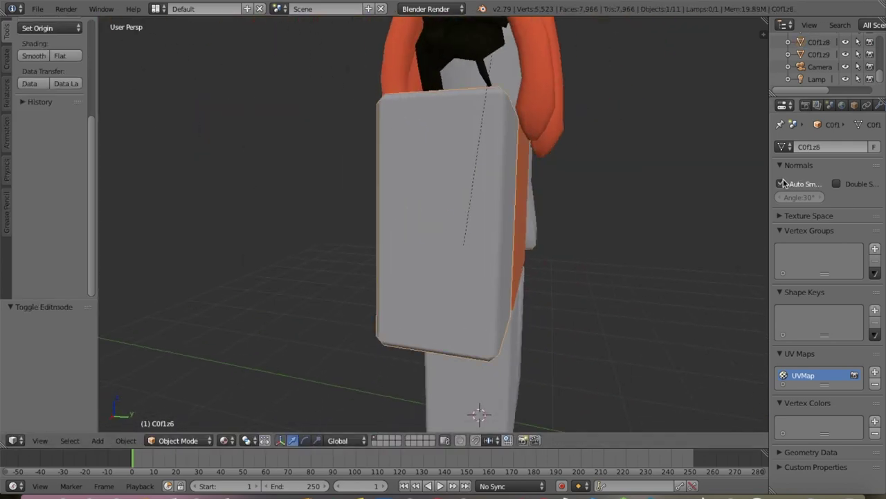
right_click(429, 228)
key("Tab")
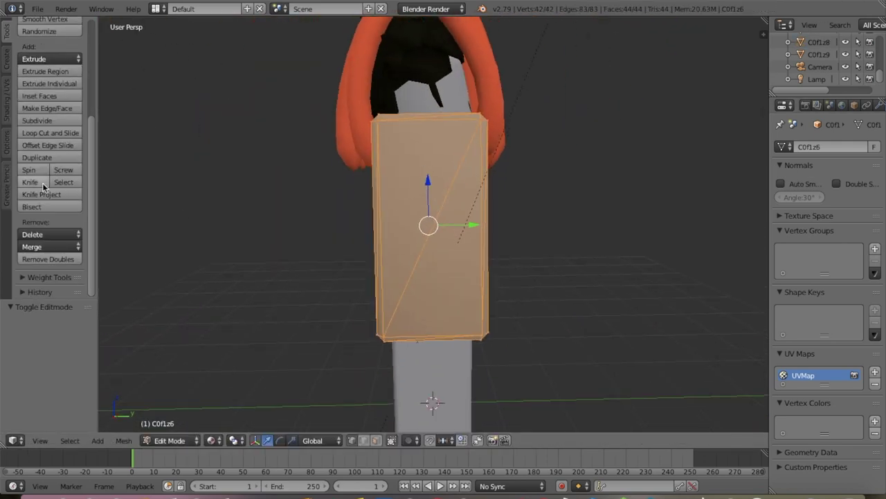
left_click(48, 259)
key("a")
key("z")
Lasso-select the lower end of the box
mouse_move(526, 229)
left_mouse_down("ctrl")
mouse_move(348, 344)
mouse_move(510, 231)
mouse_move(332, 241)
left_mouse_up("ctrl")
key("a")
mouse_move(503, 191)
left_mouse_down("ctrl")
mouse_move(348, 376)
mouse_move(309, 207)
left_mouse_up("ctrl")
key("ctrl+z")
middle_click_drag(309, 207, 433, 224)
mouse_move(522, 376)
left_mouse_down("ctrl")
mouse_move(496, 376)
mouse_move(456, 399)
mouse_move(307, 217)
mouse_move(321, 254)
left_mouse_up("ctrl")
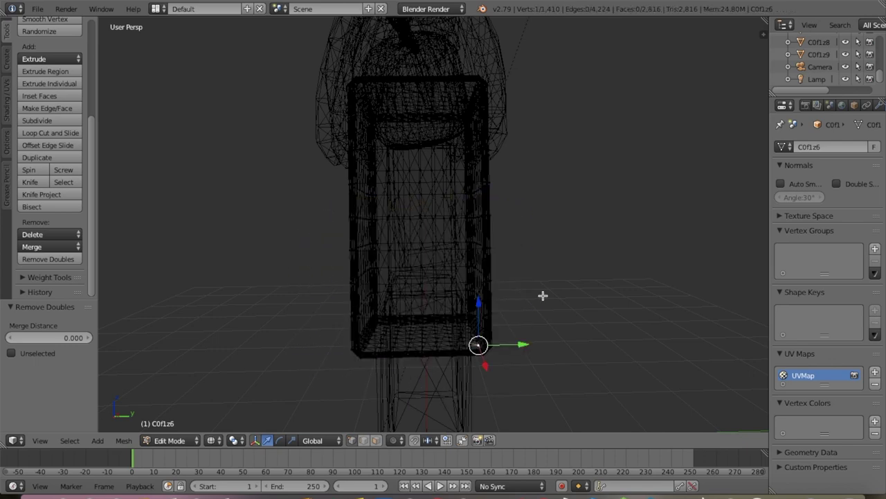
left_click_drag(512, 354, 311, 254, "ctrl")
Switch to Solid shading, rotate the box's lower end slightly, and leave Edit Mode
left_click(233, 439)
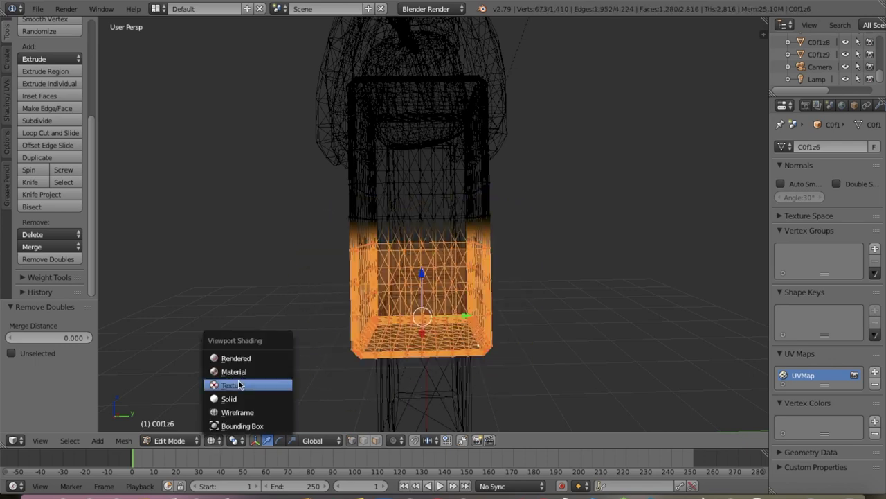
left_click(212, 394)
key("r")
left_click(477, 317)
key("Tab")
key("shift+f")
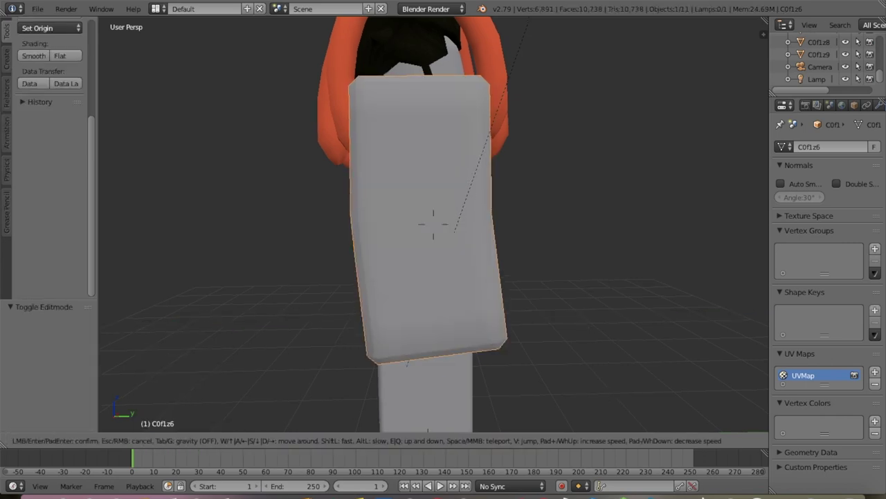
Select a leg and shift it along the Y axis
key("w")
left_click(455, 231)
right_click(456, 231)
left_click(433, 223)
key("g")
key("y")
left_click(658, 257)
Move the leg along Y once more to refine the pose
key("shift+f")
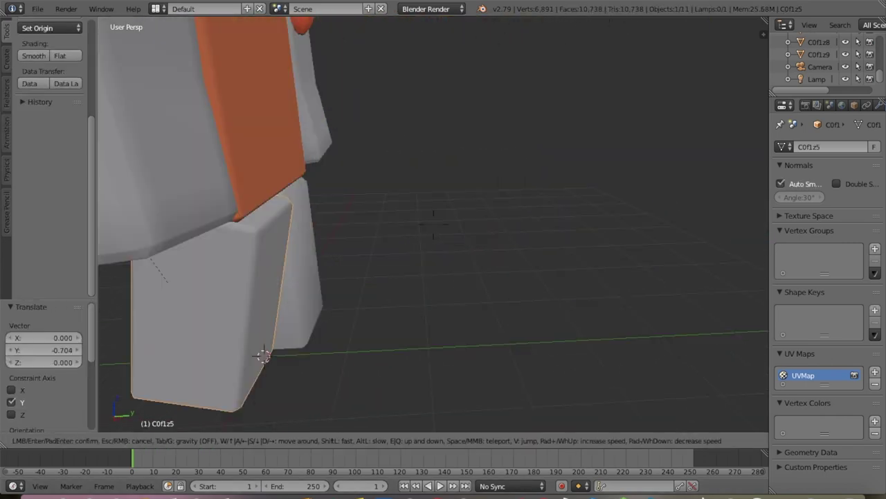
left_click(433, 223)
key("g")
key("y")
left_click(588, 285)
key("shift+f")
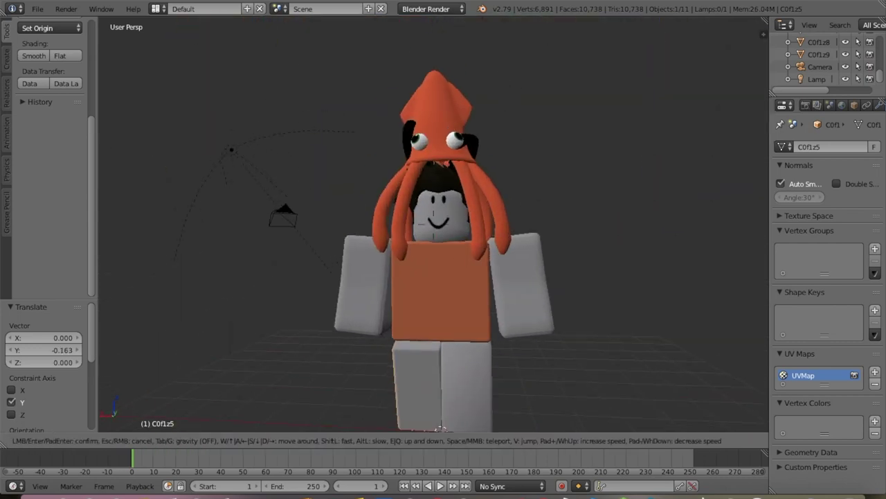
left_click(432, 223)
Set the render resolution to 10000 × 10000 px and view through the scene camera
left_click(805, 105)
key("KP_0")
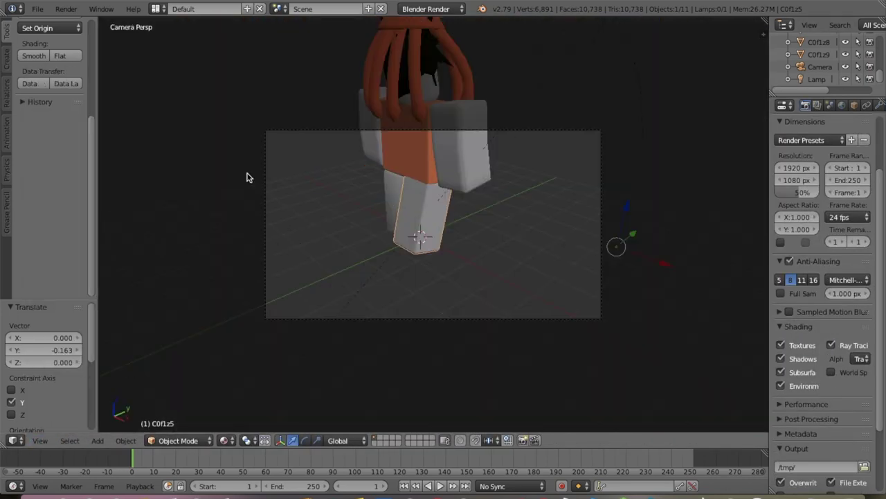
type("10000")
key("Tab")
type("10000")
key("Return")
key("shift+f")
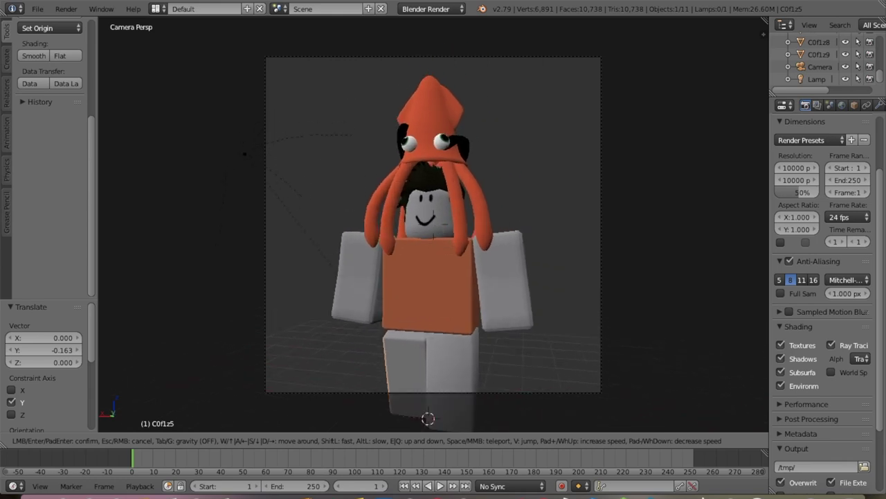
left_click(265, 187)
Render the camera image and save it as an image file
left_click(66, 8)
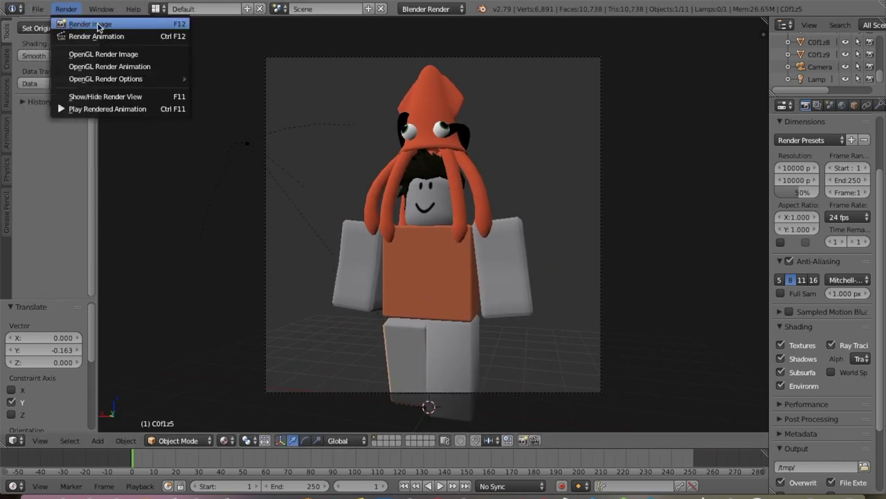
left_click(76, 24)
scroll(340, 201, "down", 3)
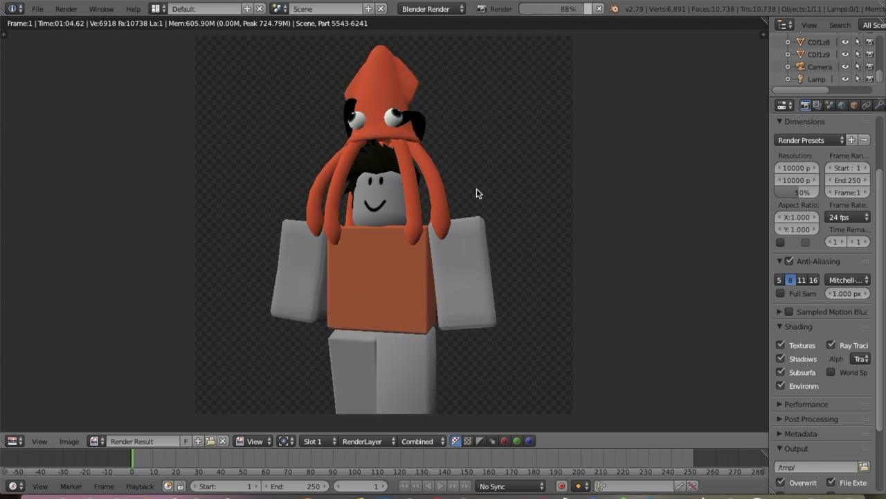
left_click(71, 440)
left_click(150, 349)
Add black.gif from Desktop/Templates and stretch it over the whole canvas
left_click(180, 93)
left_click(240, 233)
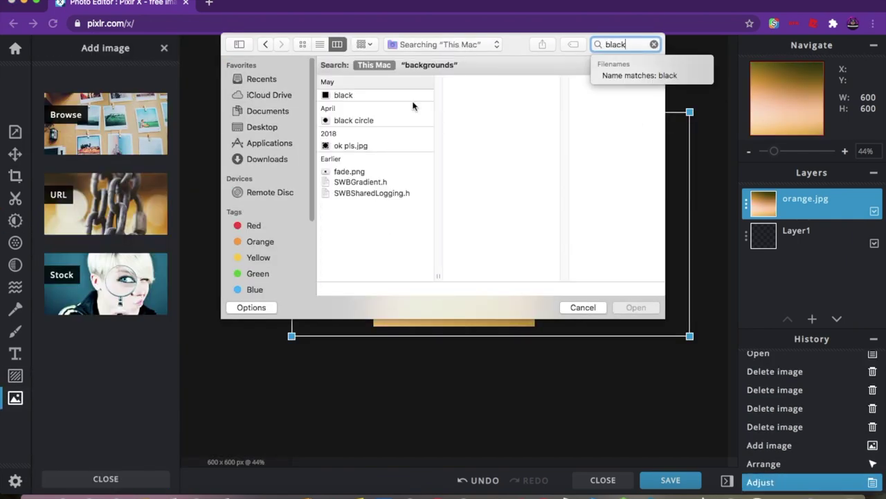
double_click(344, 95)
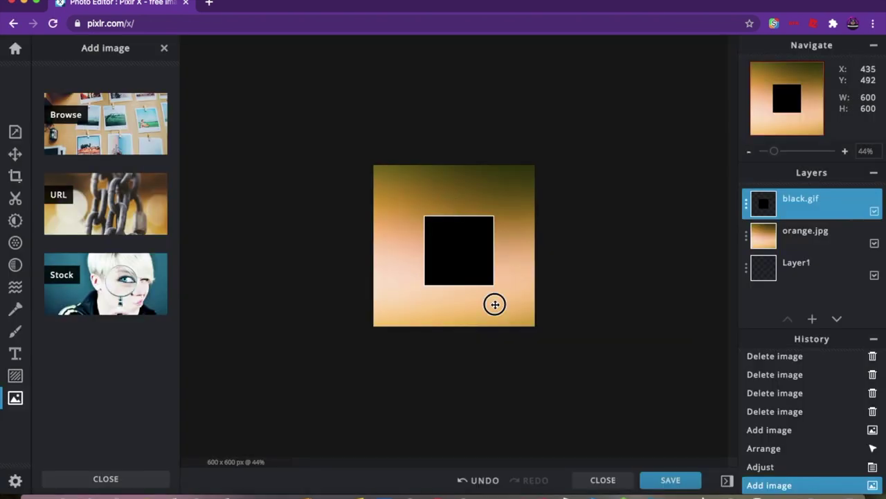
left_click_drag(162, 334, 88, 351)
Add the circle-pattern screenshot with Screen blend mode and transparency 38
left_click(16, 397)
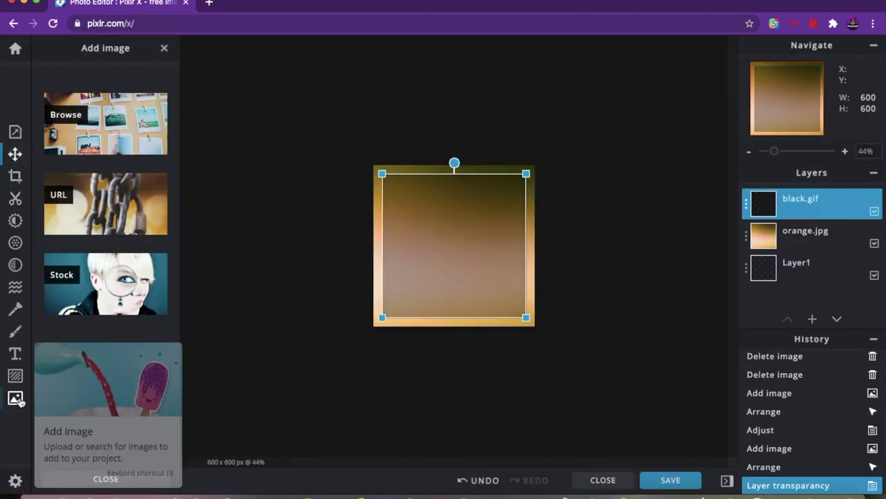
scroll(478, 173, "down", 5)
left_click(484, 224)
double_click(496, 213)
left_click(505, 281)
left_click(824, 201)
left_click(667, 249)
left_click(667, 253)
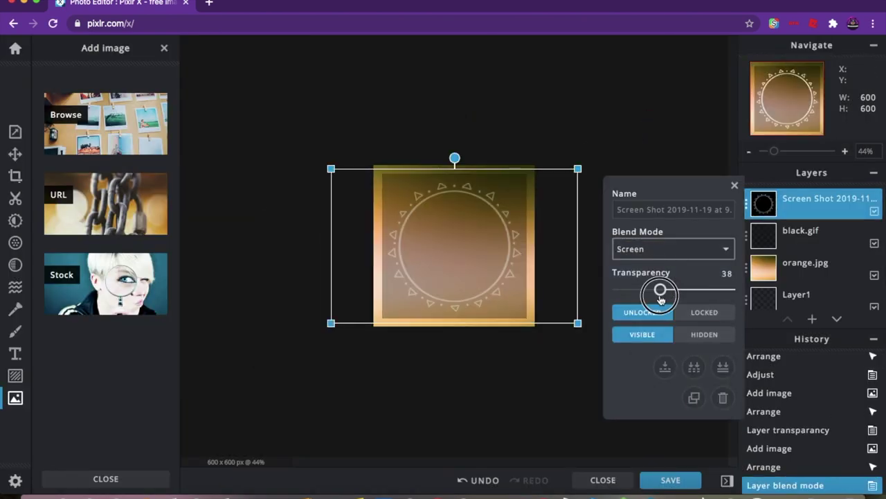
left_click(735, 183)
left_click(111, 144)
Add the c0f1z character render, shrink it to fit, and duplicate the layer
type("c0f")
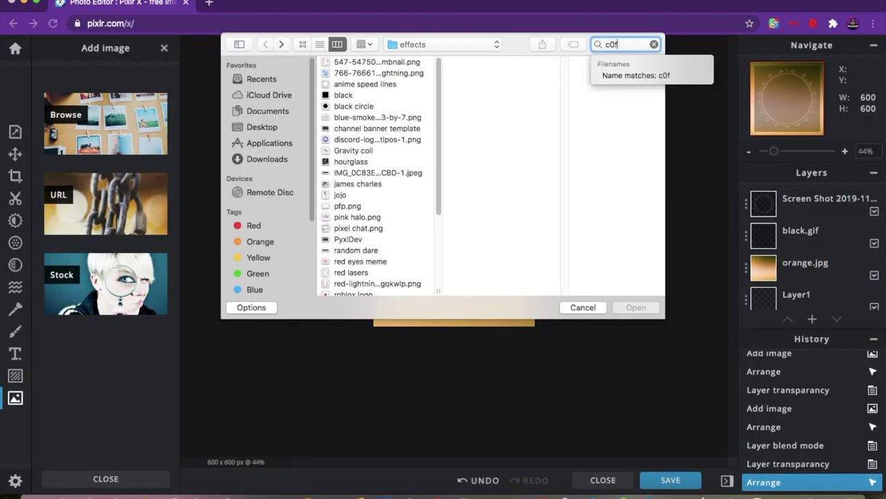
type("1z")
key("Return")
left_click(554, 274)
left_click_drag(616, 81, 564, 148)
scroll(629, 82, "up", 5)
scroll(630, 81, "down", 5)
key("ctrl+j")
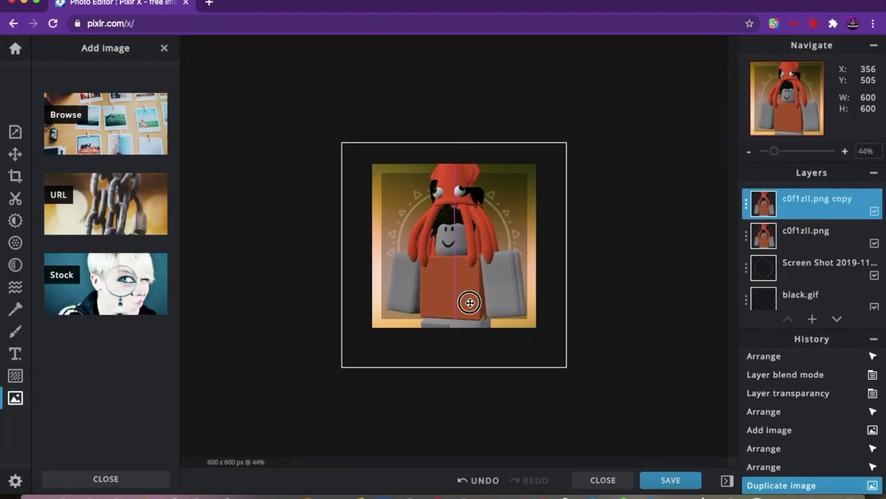
Darken the lower copy with brightness -100, exposure -100 and contrast -54
left_click(15, 243)
left_click(15, 221)
left_click_drag(105, 242, 59, 243)
left_click_drag(105, 279, 48, 280)
left_click_drag(105, 318, 74, 317)
scroll(104, 277, "up", 1)
scroll(104, 277, "down", 4)
left_click(138, 478)
Blur the darkened copy at 100 to make the shadow
left_click(16, 242)
left_click_drag(49, 247, 166, 264)
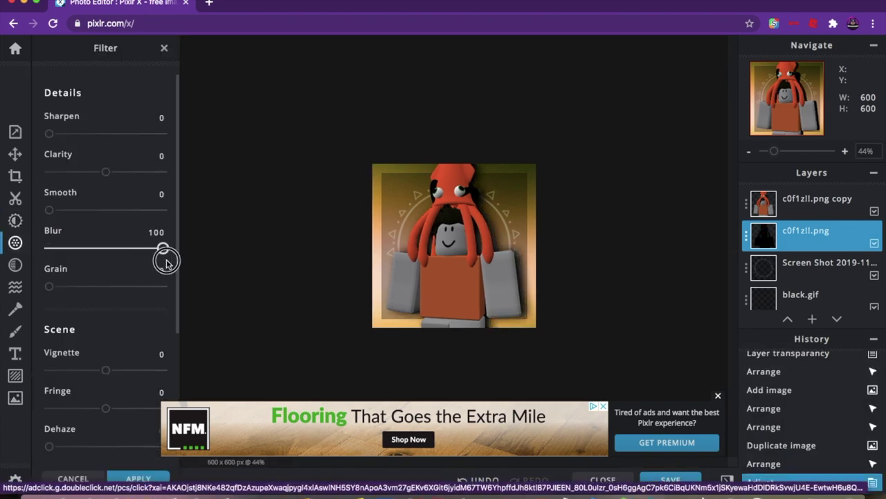
left_click(137, 478)
scroll(543, 311, "up", 5)
left_click(16, 398)
left_click(104, 123)
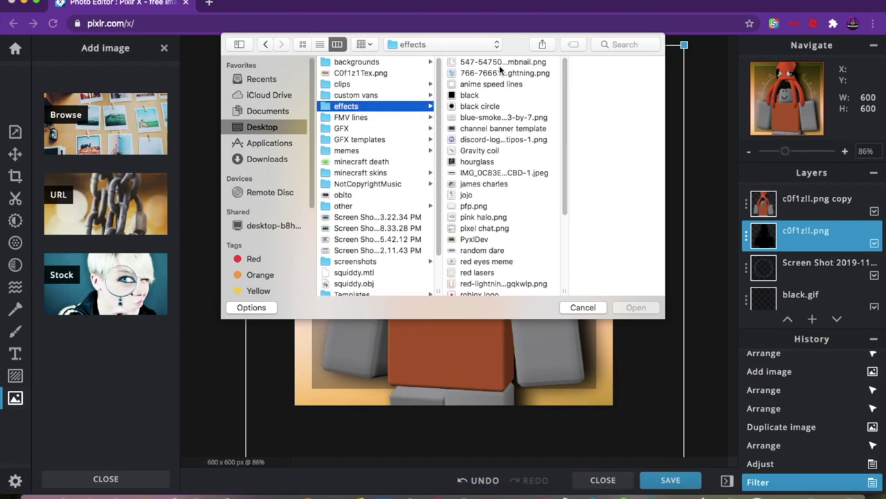
Add the lightning slash effect and stretch it across the whole canvas over the character
key("Right")
key("Down")
key("Up")
key("Down")
key("Down")
key("Down")
key("Down")
key("Down")
key("Down")
key("Down")
double_click(471, 61)
scroll(521, 171, "down", 5)
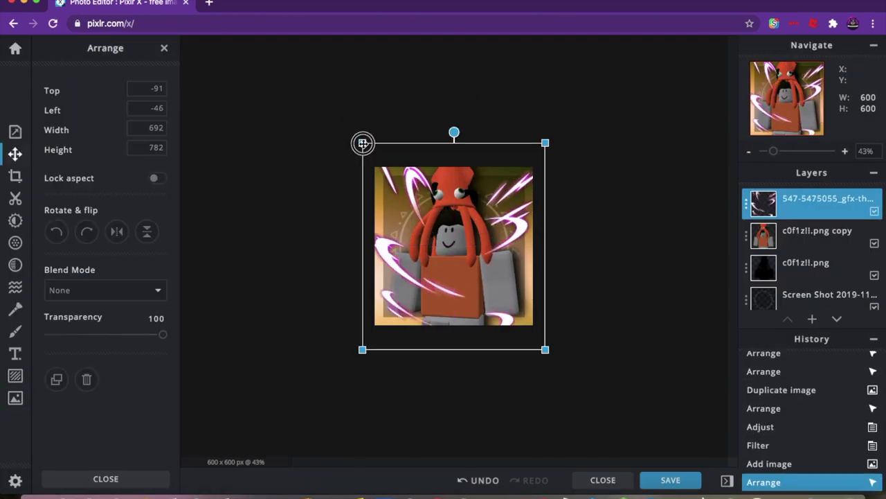
left_click_drag(357, 142, 358, 151)
left_click_drag(544, 148, 505, 164)
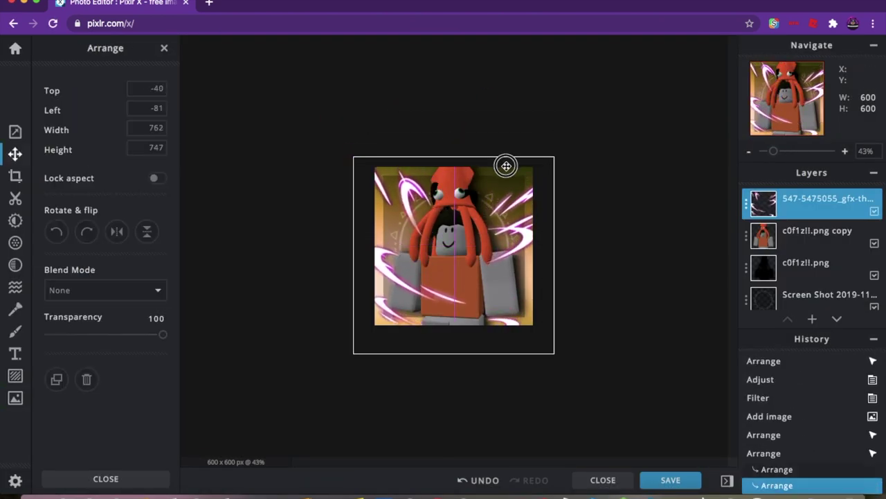
scroll(485, 92, "up", 5)
left_click_drag(485, 92, 483, 79)
mouse_move(653, 68)
left_mouse_down()
mouse_move(643, 66)
mouse_move(669, 63)
left_mouse_up()
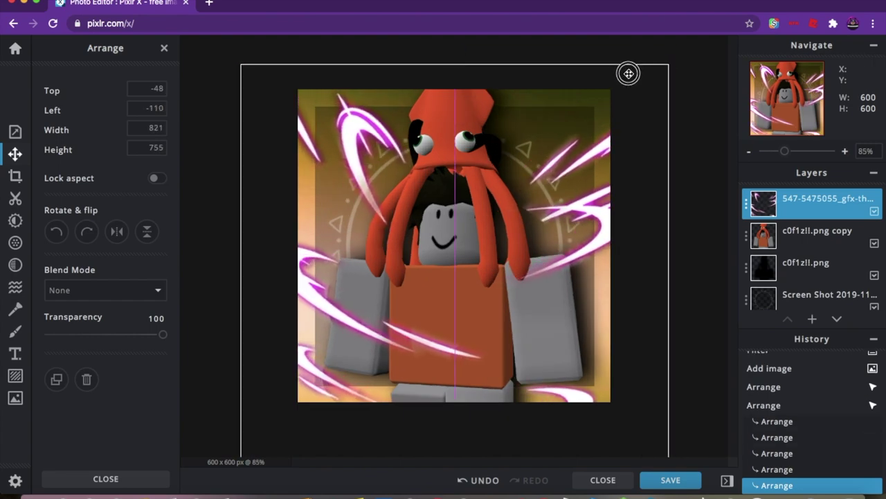
Shift the lightning hue to 91 and download the image as 'C0f1z GFX' PNG
left_click(16, 220)
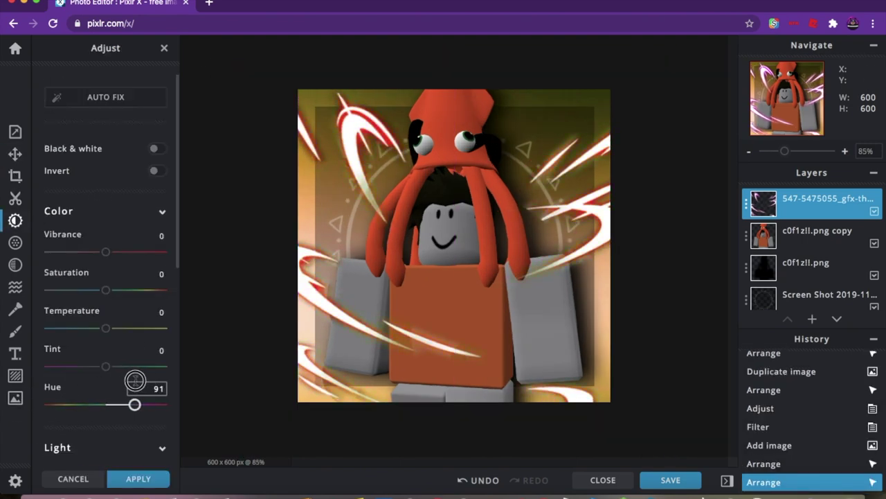
left_click(137, 479)
key("ctrl+s")
left_click(487, 226)
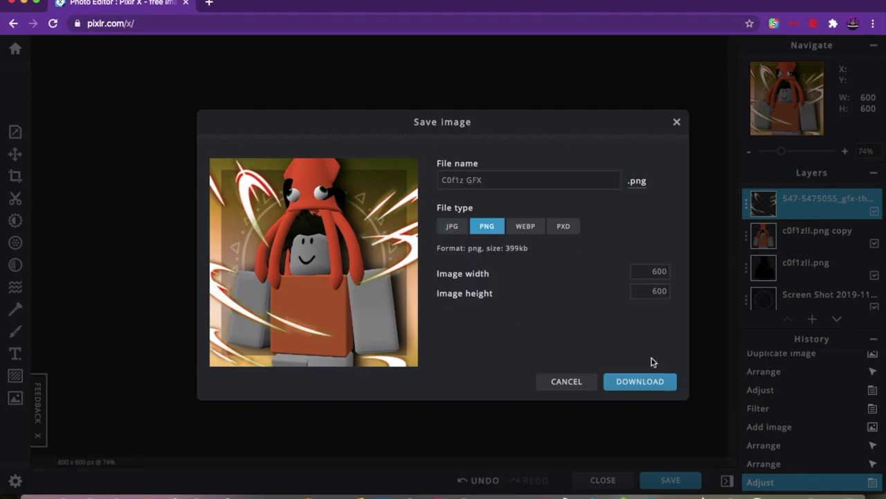
left_click(639, 380)
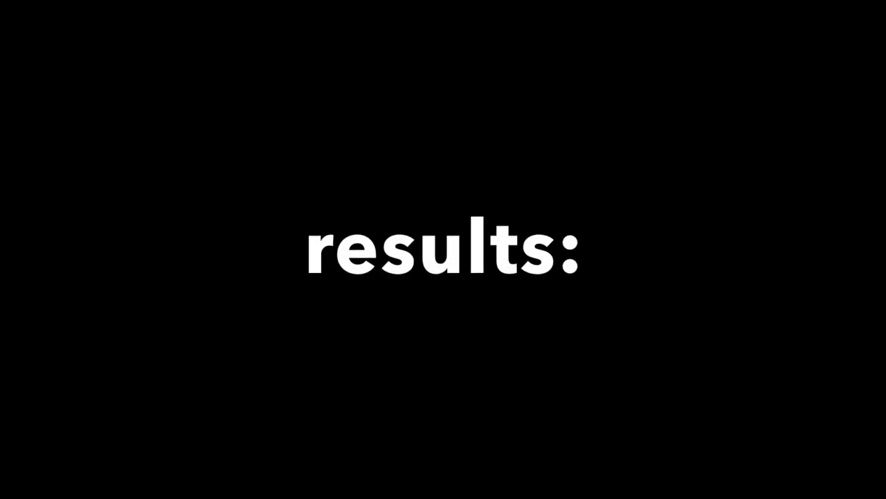